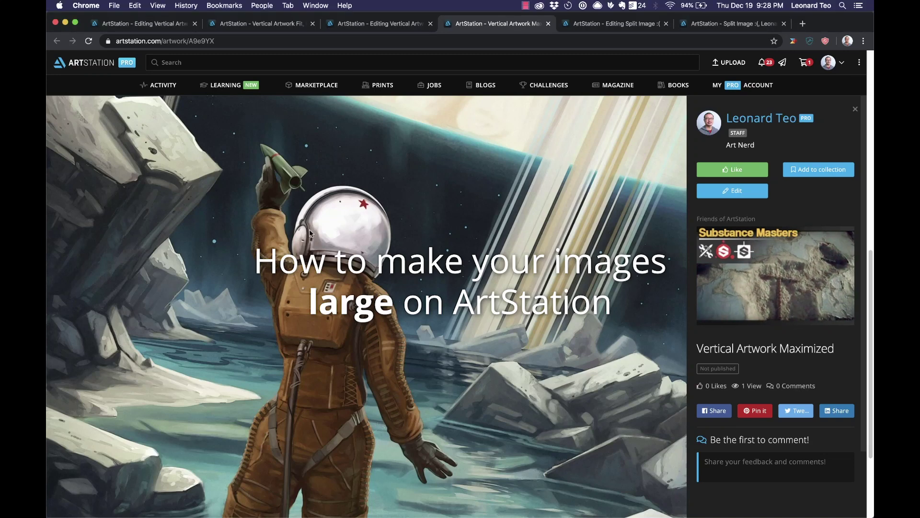
scroll(393, 285, down, 2)
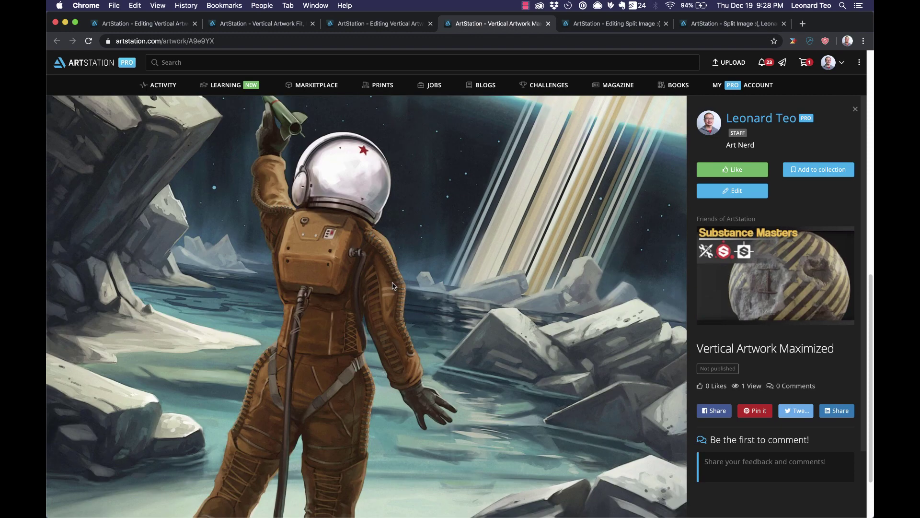
scroll(393, 286, up, 1)
scroll(390, 282, up, 1)
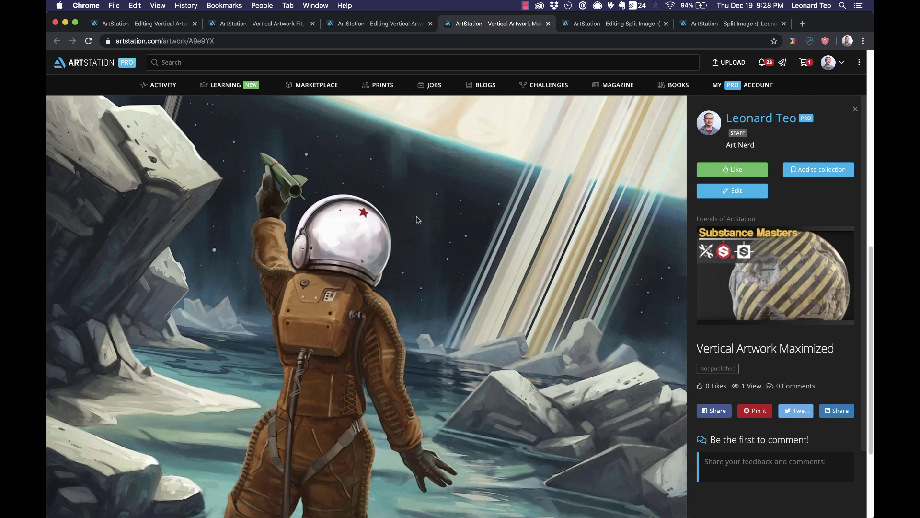
scroll(418, 219, up, 1)
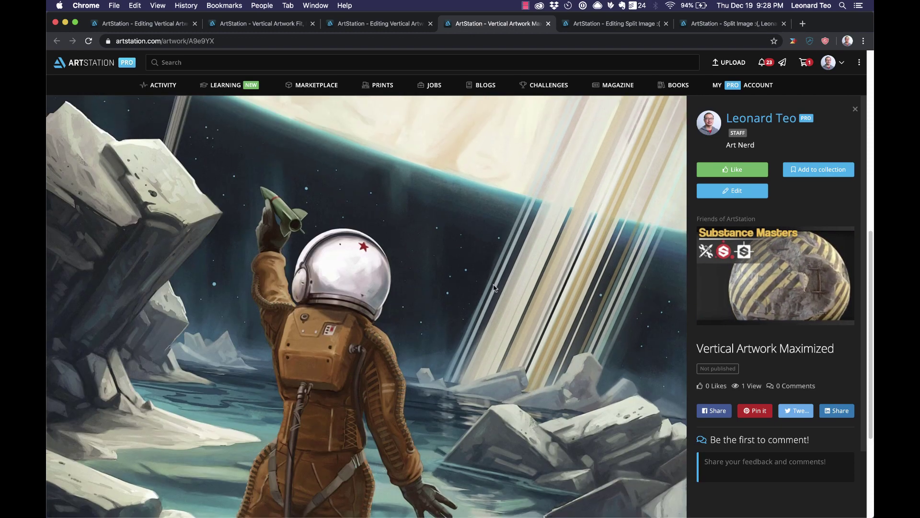
scroll(491, 288, down, 1)
scroll(511, 289, up, 3)
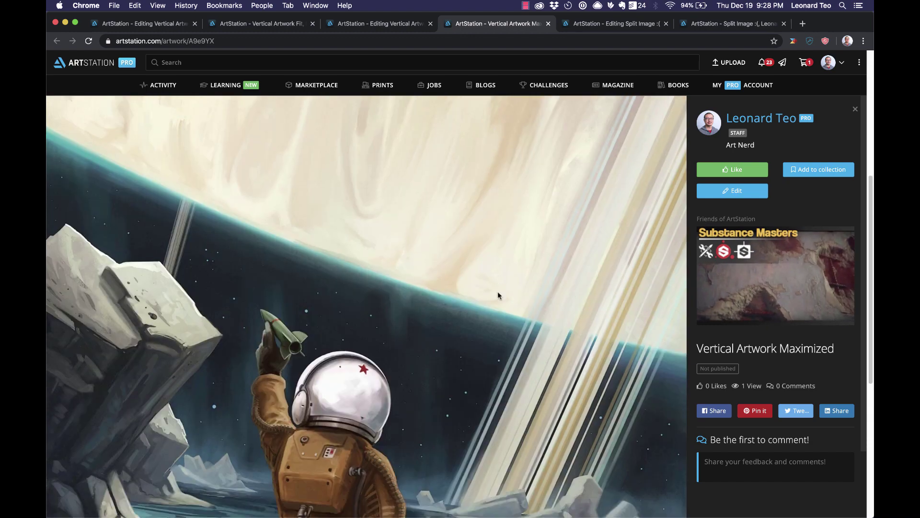
scroll(498, 291, down, 3)
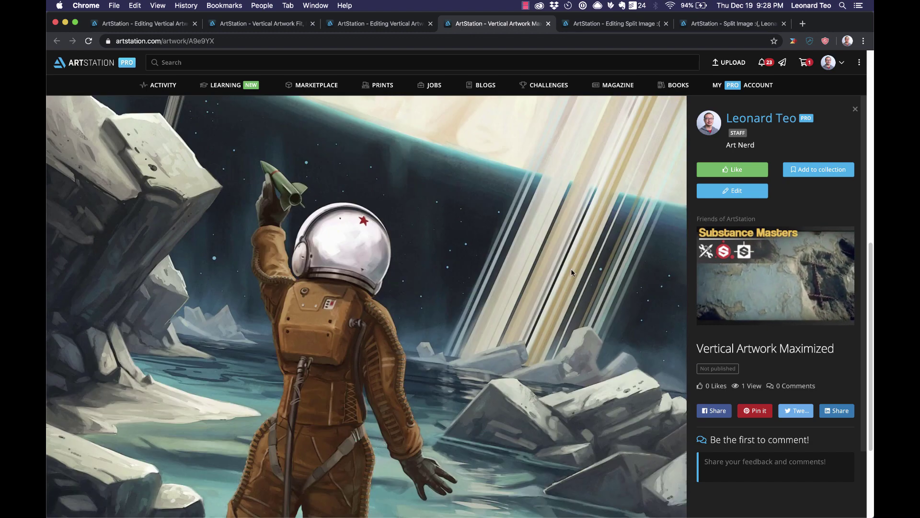
scroll(379, 94, up, 1)
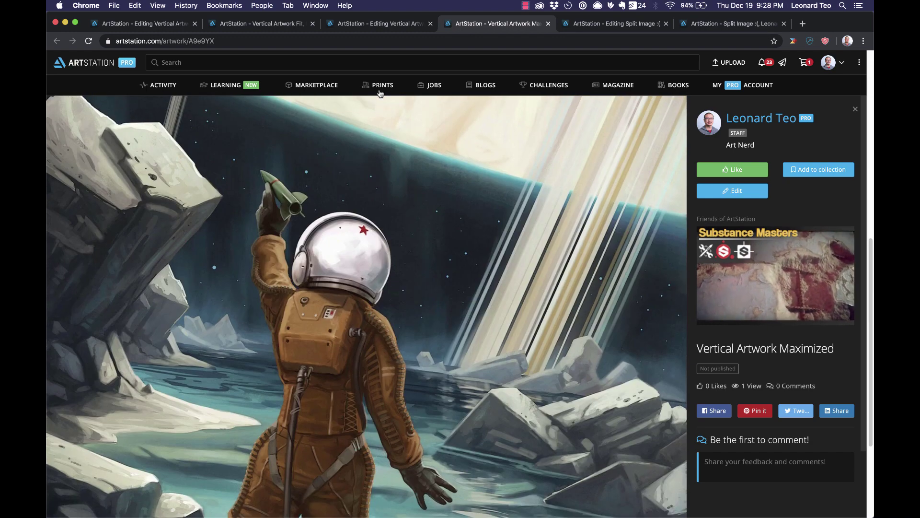
Step: Compare the Vertical Artwork Fit project with the Vertical Artwork Maximized version
click(285, 24)
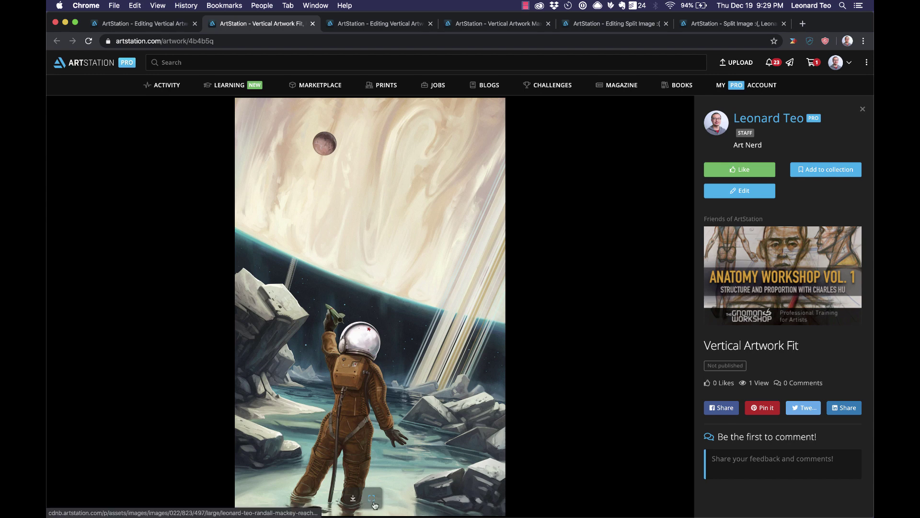
click(485, 27)
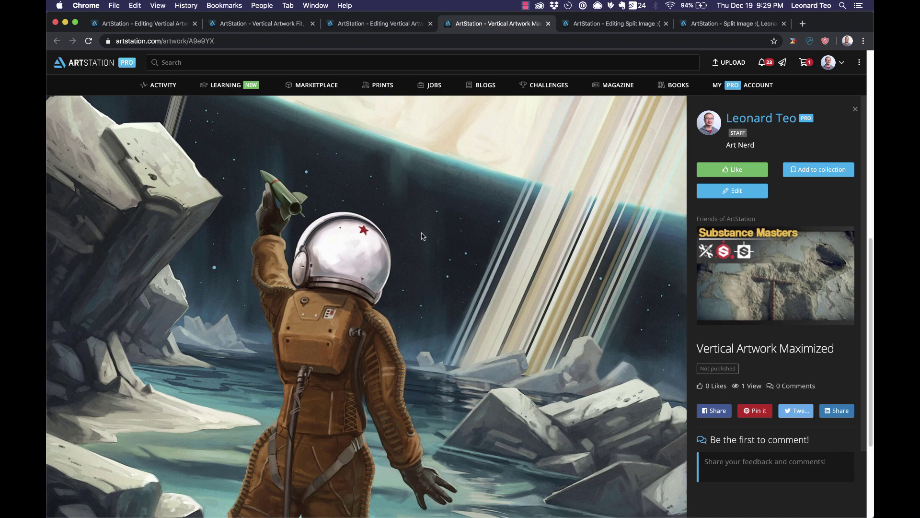
scroll(422, 237, down, 3)
scroll(422, 238, up, 2)
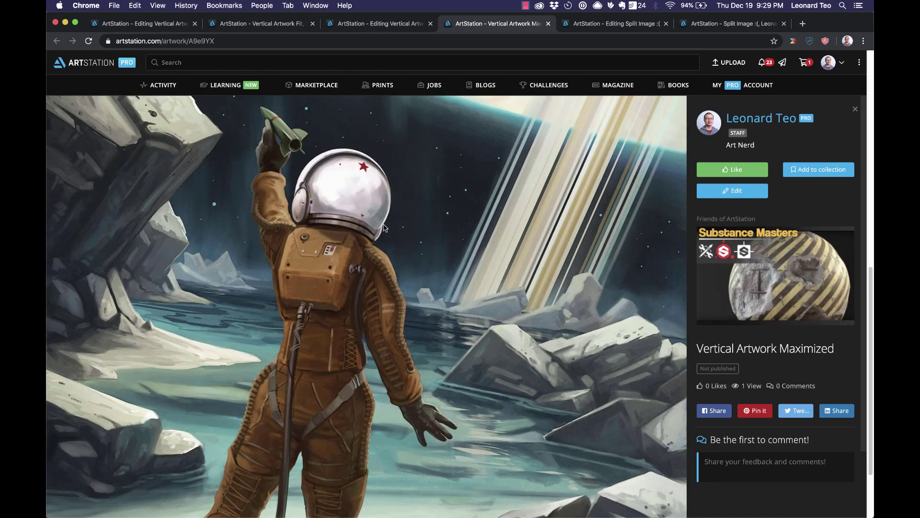
Step: Bring up the 'Split Image :(' project page showing the sliced astronaut artwork
key(ctrl+Tab)
key(ctrl+Tab)
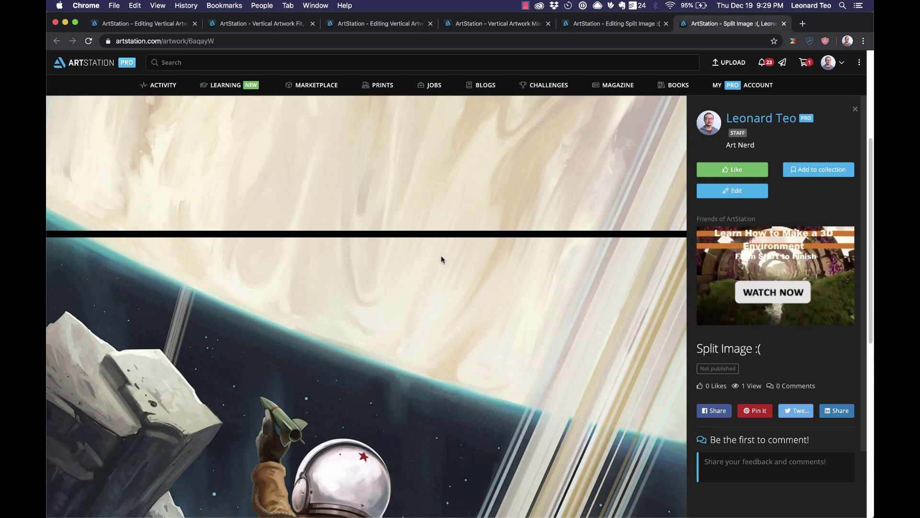
scroll(440, 257, down, 3)
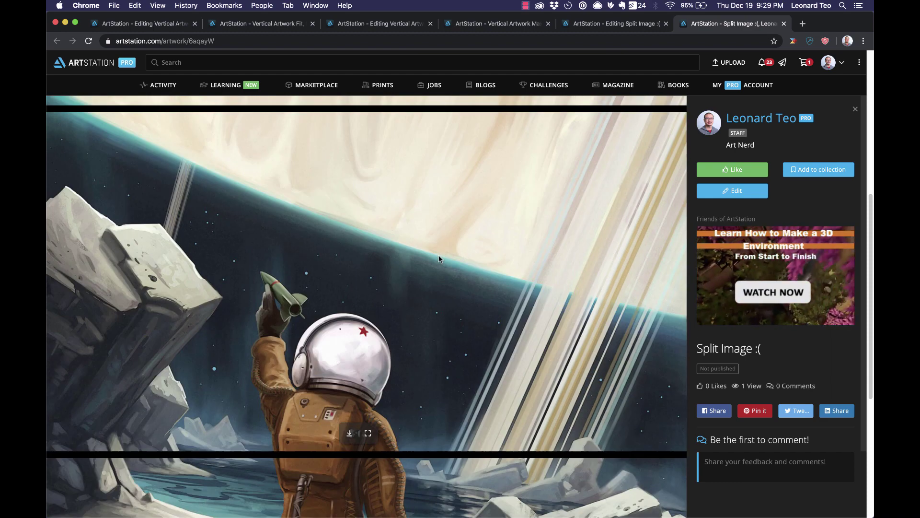
scroll(439, 258, up, 1)
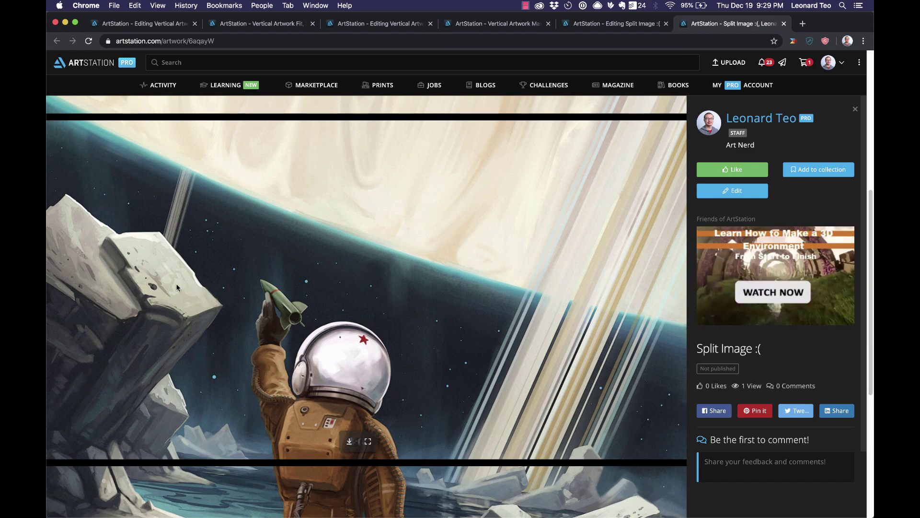
scroll(372, 405, up, 1)
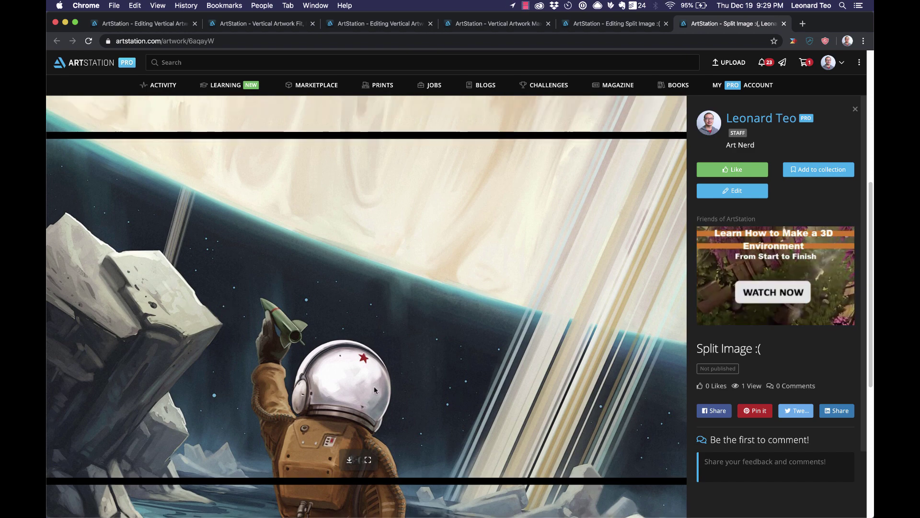
scroll(325, 257, up, 3)
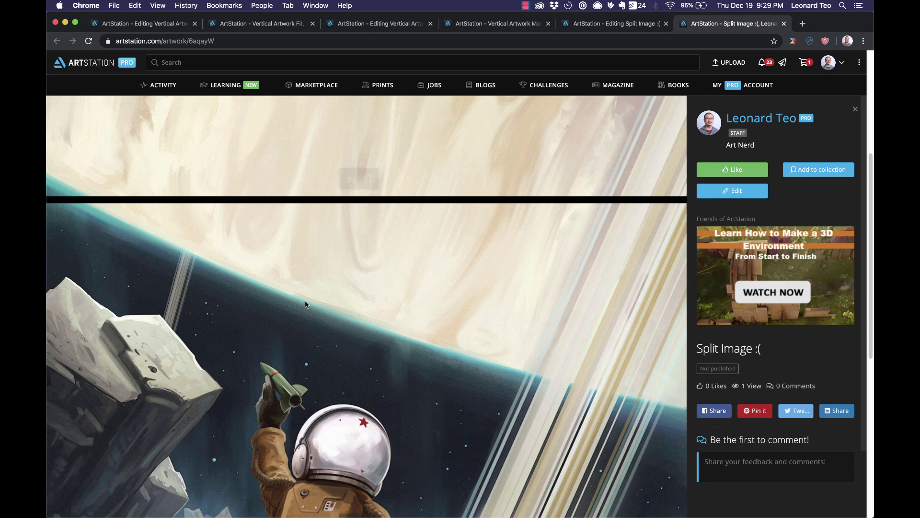
scroll(271, 239, down, 5)
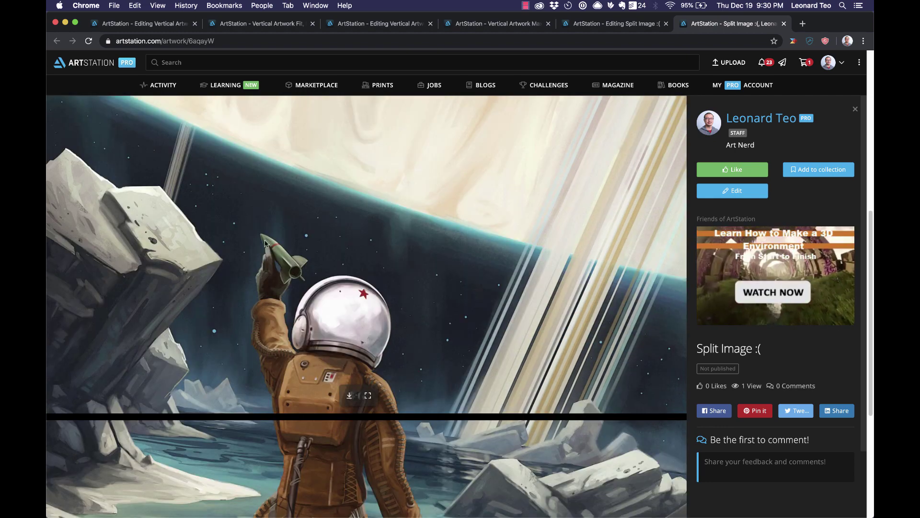
scroll(263, 247, up, 1)
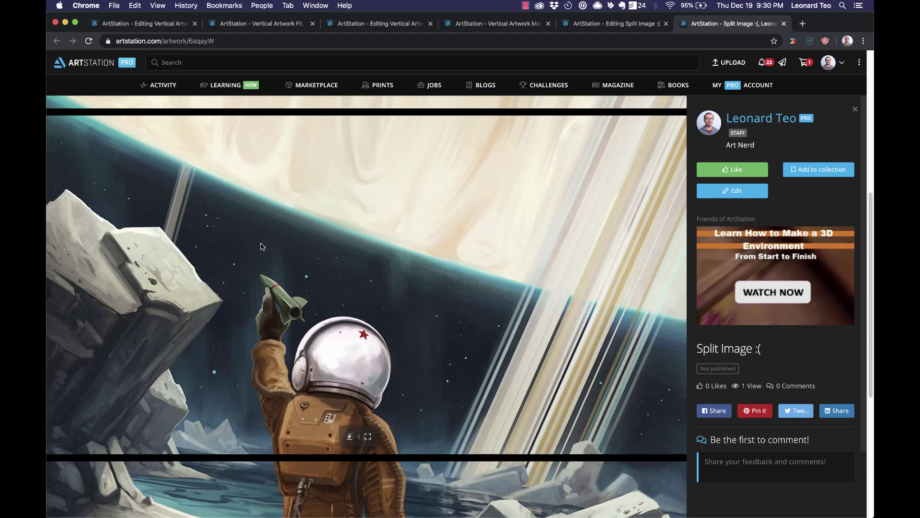
scroll(261, 247, up, 1)
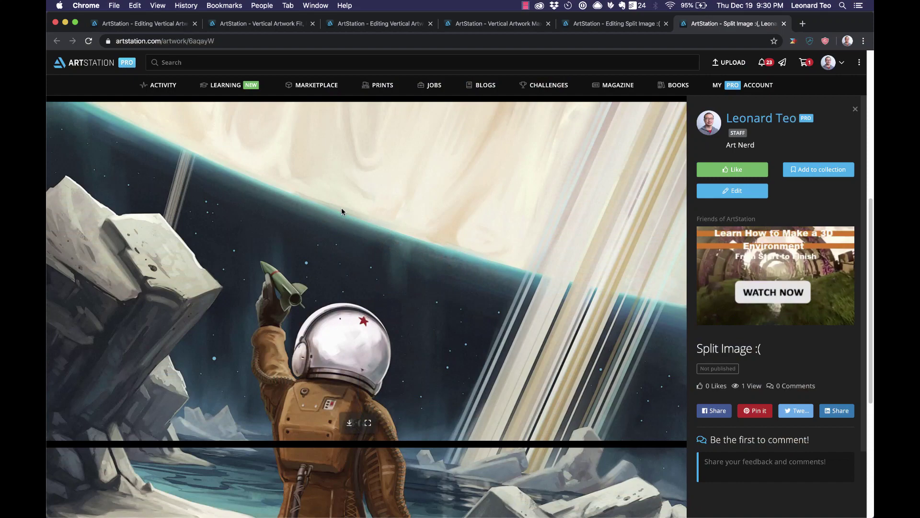
Step: In the Vertical Artwork Fit edit form, set Image fitting to 'Maximize width' and save
click(281, 28)
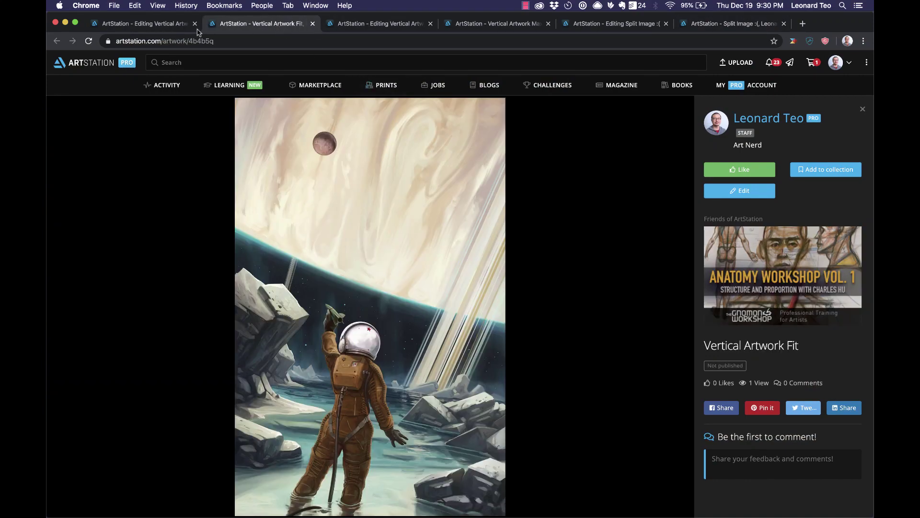
click(165, 26)
scroll(352, 187, down, 4)
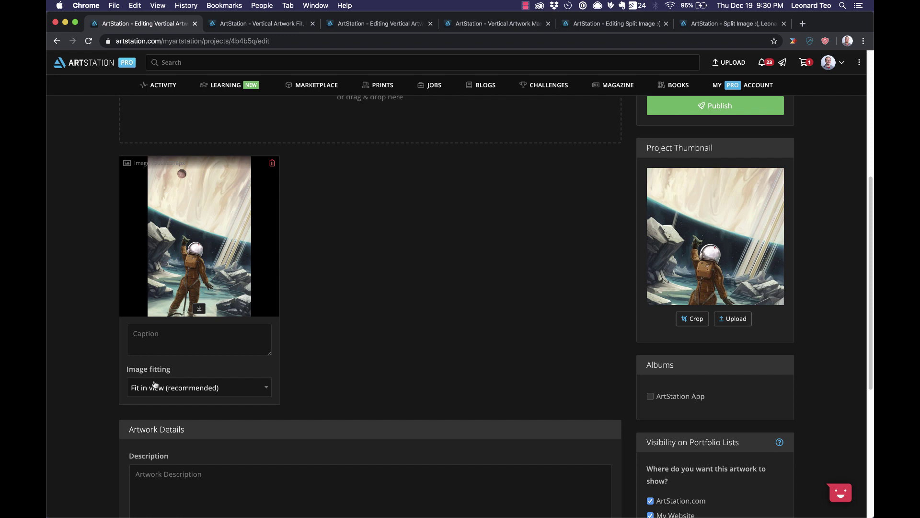
click(186, 395)
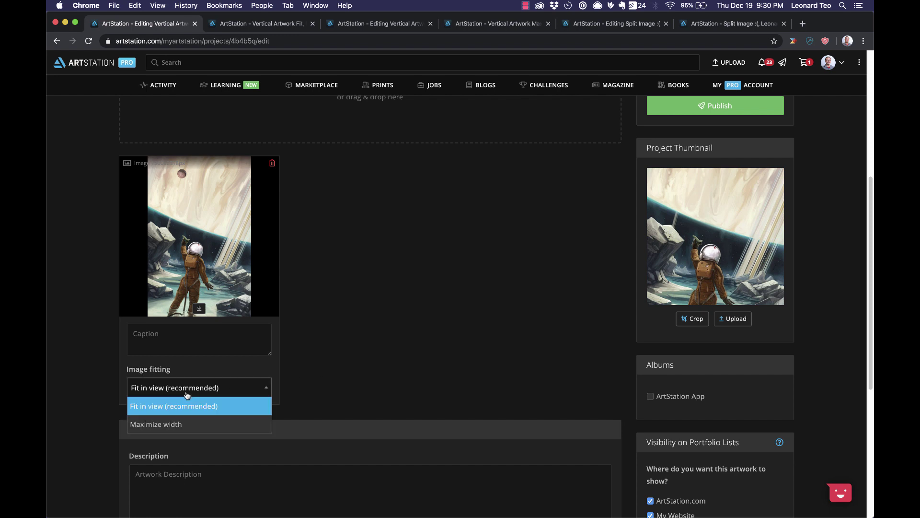
click(188, 425)
scroll(413, 368, up, 1)
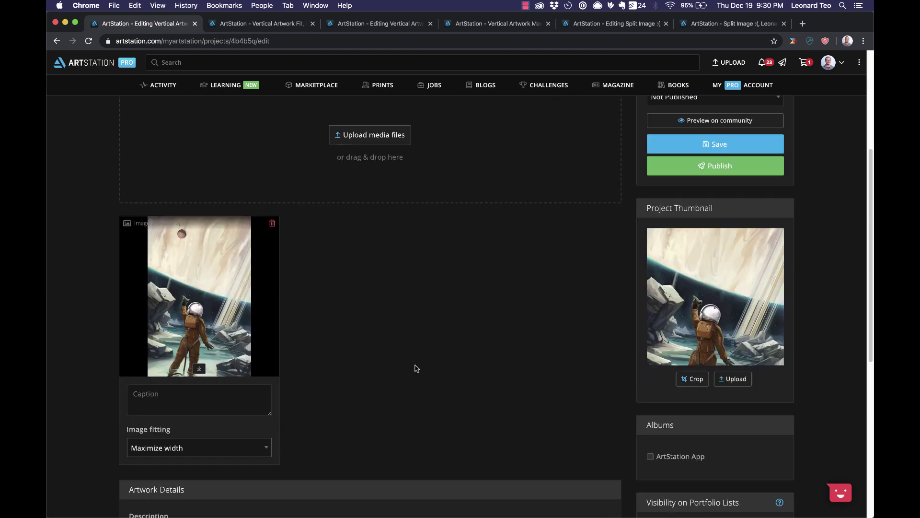
scroll(412, 368, up, 3)
click(724, 312)
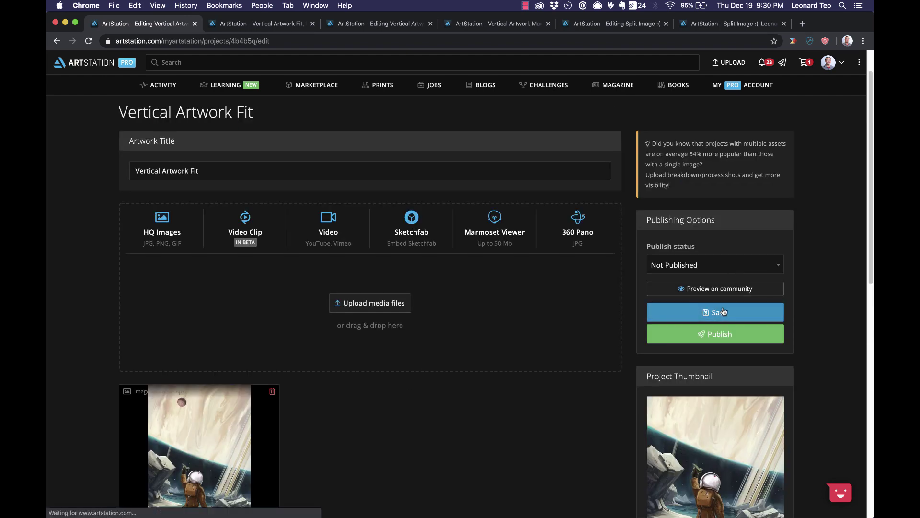
Step: Reload the Vertical Artwork Fit page and look over the tall astronaut artwork
click(251, 24)
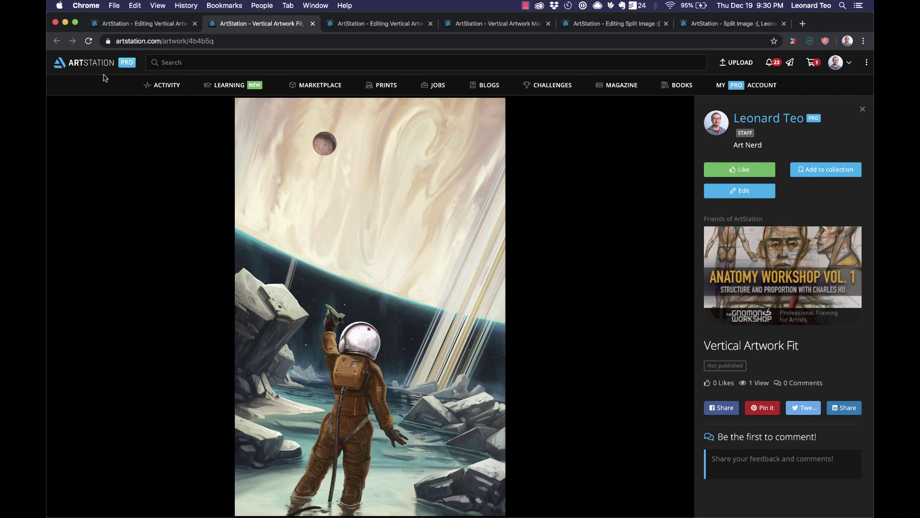
click(89, 41)
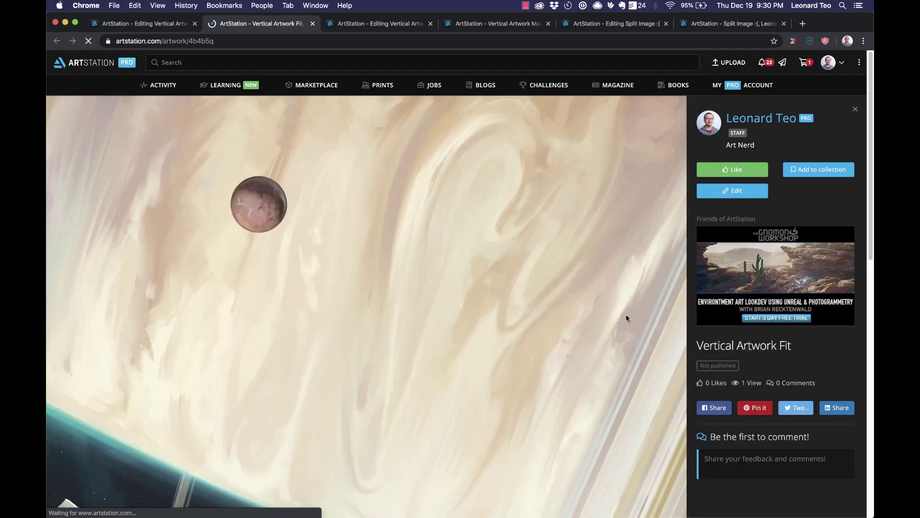
scroll(462, 288, down, 10)
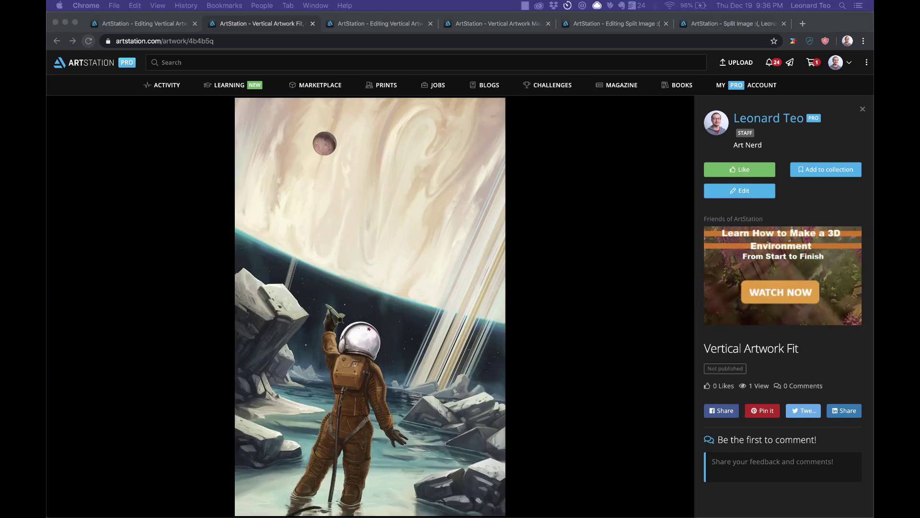
click(552, 237)
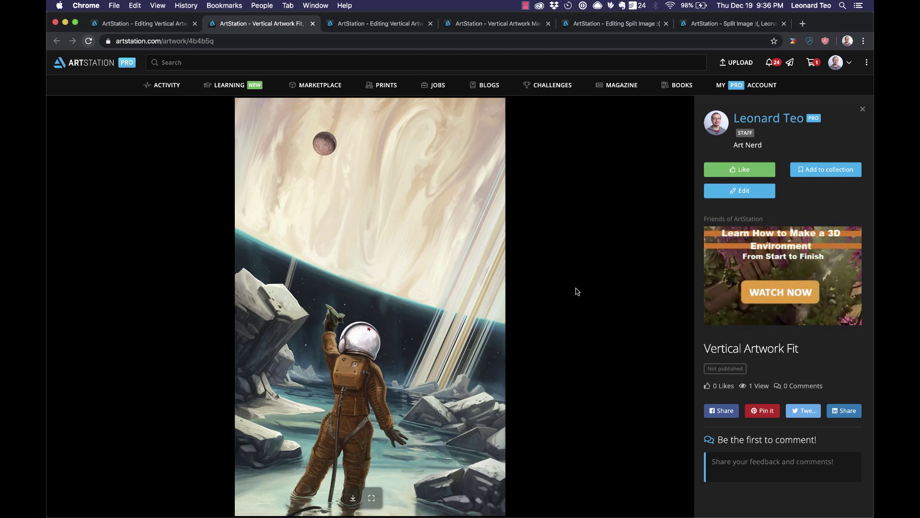
Step: Open the Vertical Artwork Maximized page to view its full-width artwork
click(499, 23)
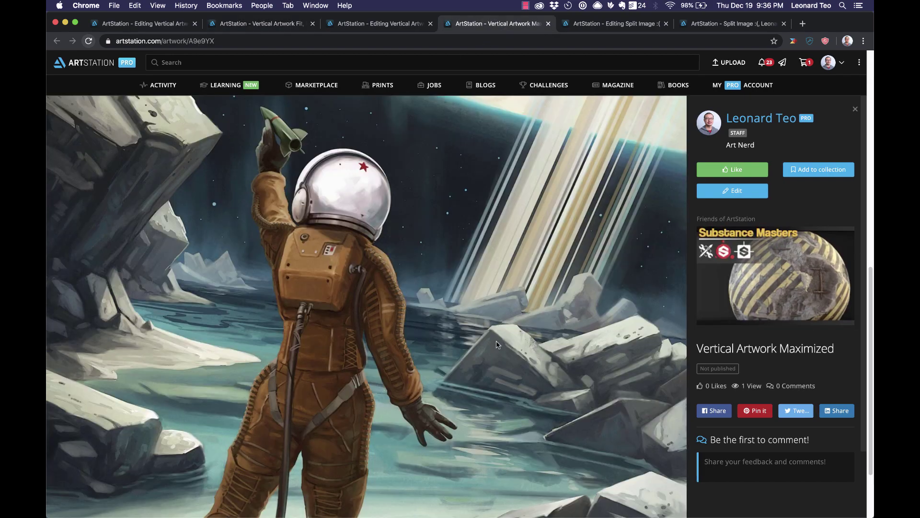
scroll(495, 350, down, 2)
scroll(495, 349, up, 1)
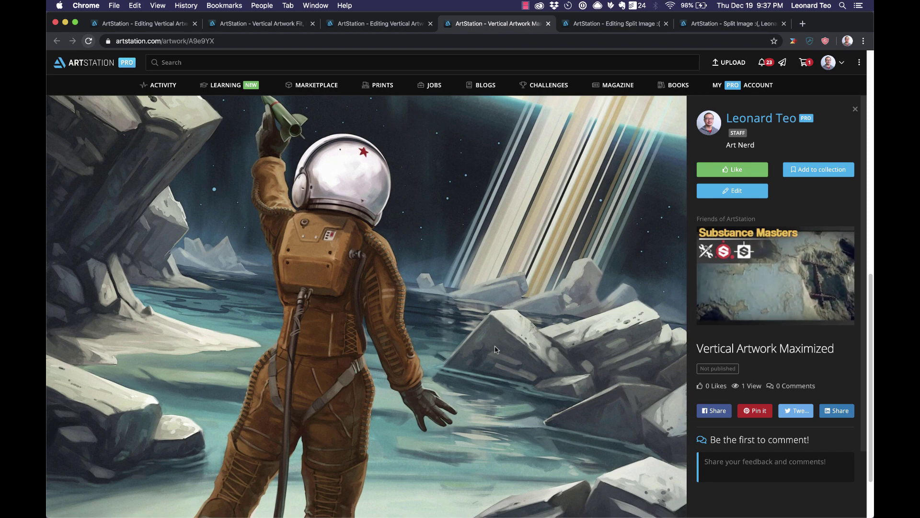
scroll(518, 351, up, 10)
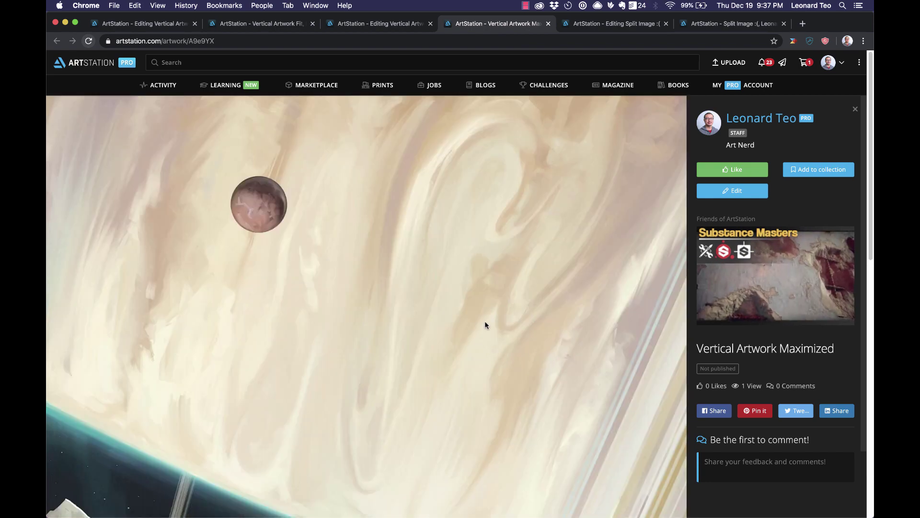
scroll(485, 323, down, 5)
scroll(485, 325, down, 3)
scroll(486, 324, down, 1)
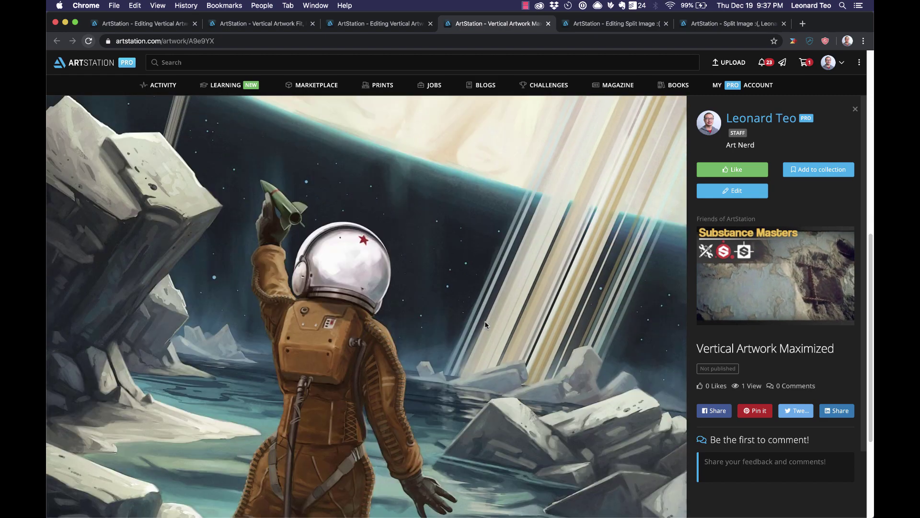
scroll(485, 325, up, 2)
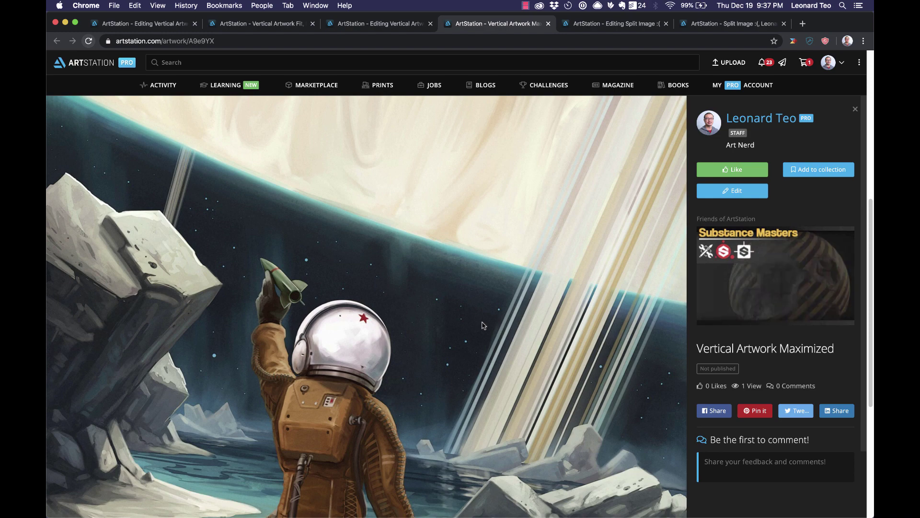
scroll(483, 326, down, 1)
scroll(481, 328, up, 10)
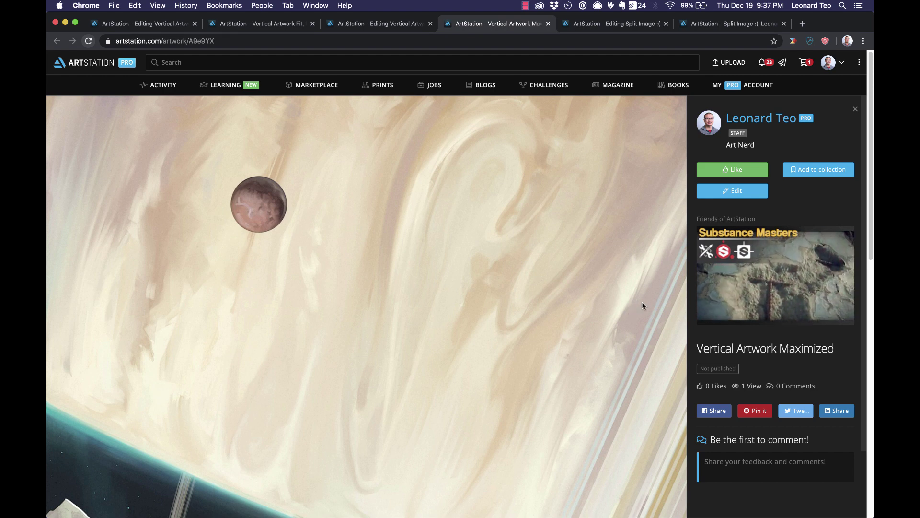
click(252, 26)
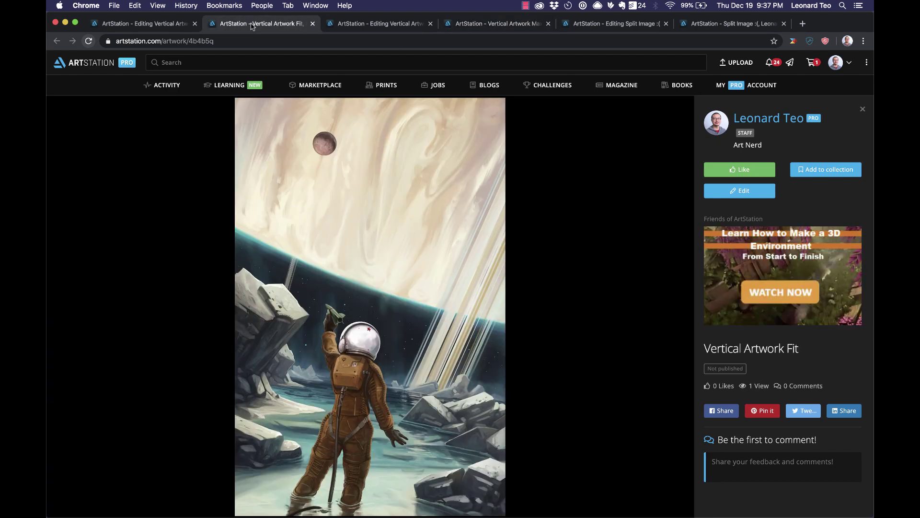